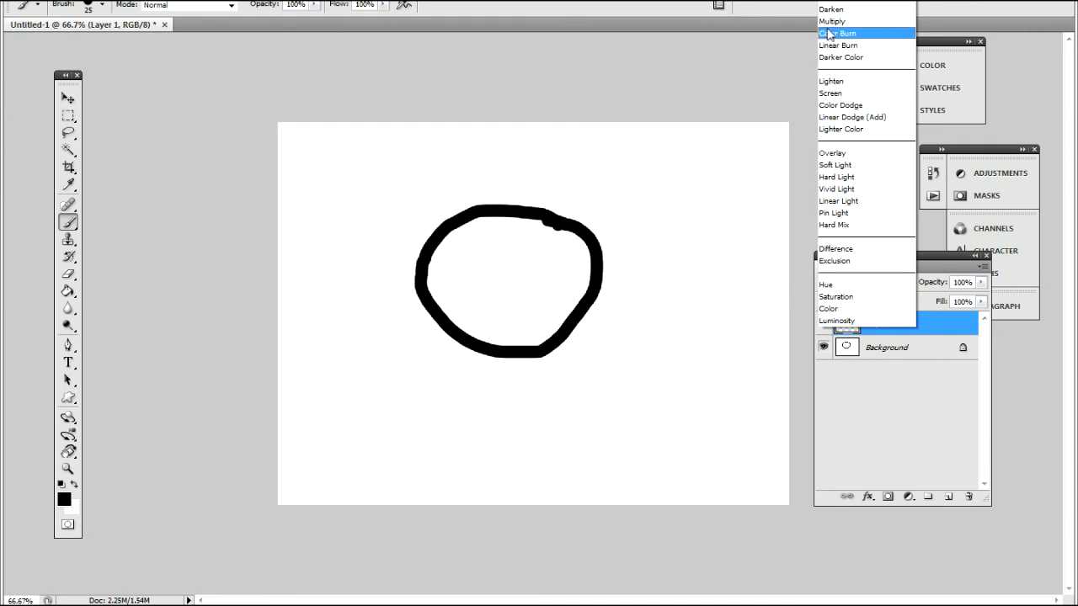
# Step: Set Layer 1's blend mode to Multiply and paint the inside of the black outline red with a 129-pixel brush
pyautogui.click(833, 21)
pyautogui.click(69, 499)
pyautogui.moveTo(459, 308); pyautogui.dragTo(544, 205)
pyautogui.click(541, 233)
pyautogui.click(663, 224)
pyautogui.rightClick(497, 288)
pyautogui.moveTo(467, 226)
pyautogui.mouseDown()
pyautogui.moveTo(495, 229)
pyautogui.moveTo(501, 285)
pyautogui.moveTo(518, 278)
pyautogui.moveTo(491, 310)
pyautogui.moveTo(506, 317)
pyautogui.moveTo(550, 262)
pyautogui.mouseUp()
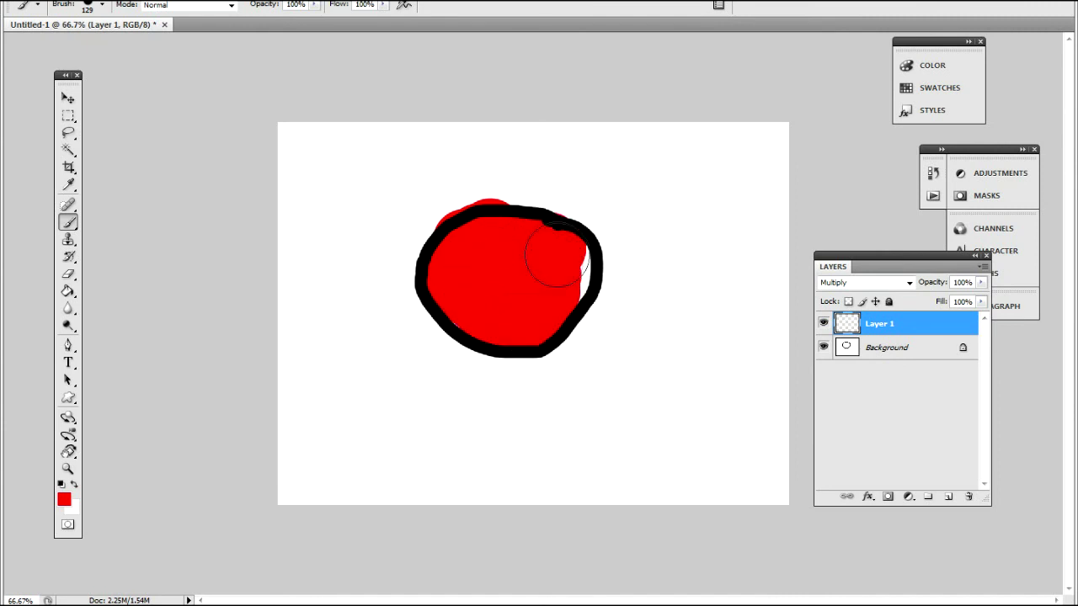
pyautogui.moveTo(520, 309)
pyautogui.mouseDown()
pyautogui.moveTo(528, 239)
pyautogui.moveTo(492, 224)
pyautogui.moveTo(470, 303)
pyautogui.mouseUp()
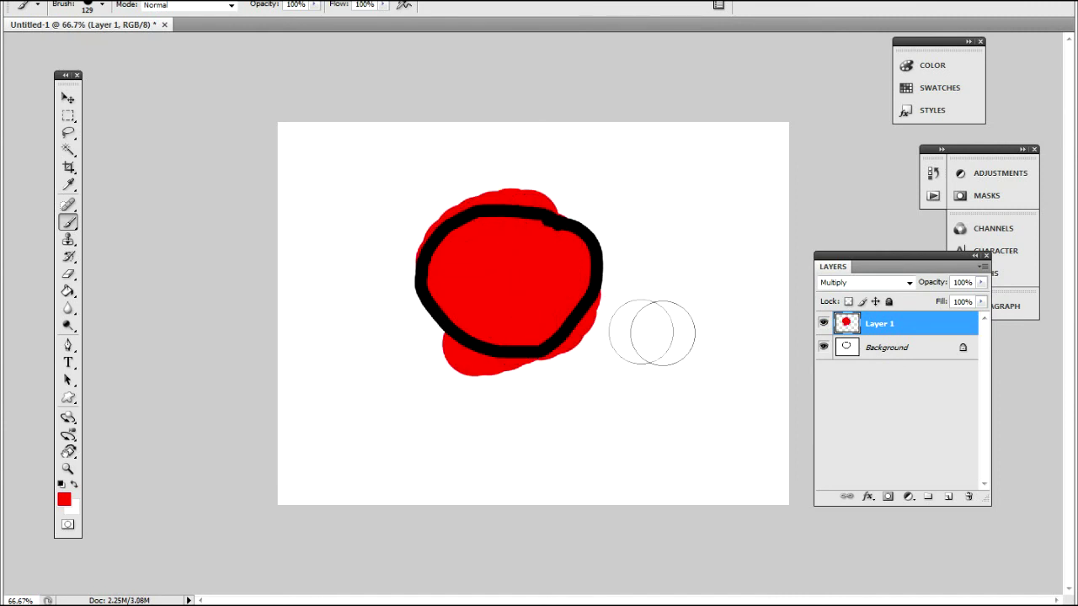
# Step: Hide and show the Background layer and Layer 1 in turn to compare the outline and the red paint separately
pyautogui.click(824, 347)
pyautogui.click(823, 347)
pyautogui.click(822, 324)
pyautogui.click(823, 324)
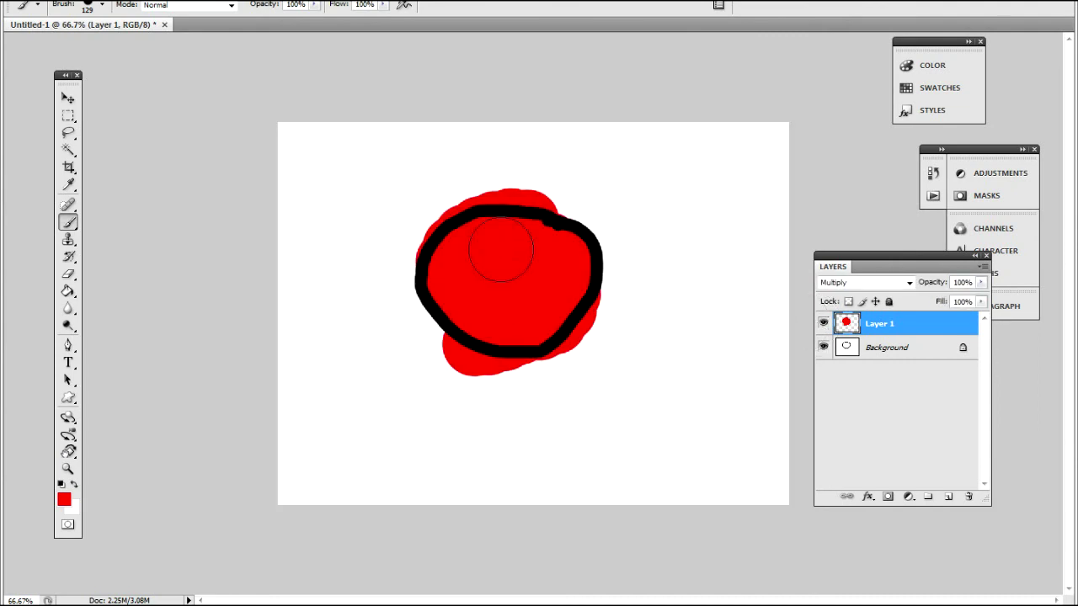
pyautogui.click(823, 347)
pyautogui.click(823, 347)
pyautogui.rightClick(631, 378)
pyautogui.moveTo(645, 288)
pyautogui.mouseDown()
pyautogui.moveTo(676, 315)
pyautogui.moveTo(735, 223)
pyautogui.mouseUp()
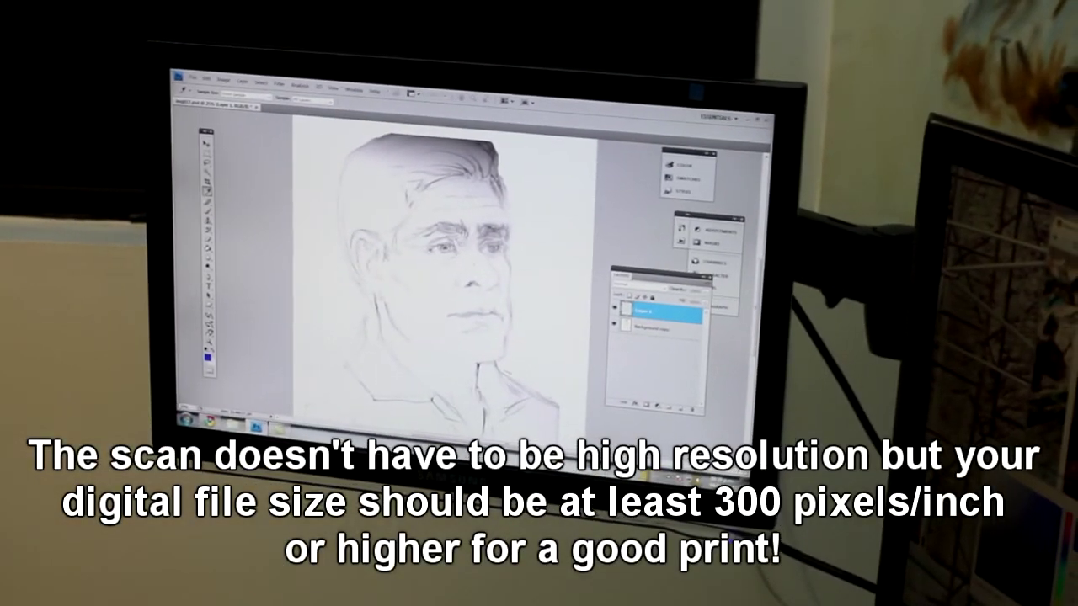
pyautogui.click(223, 354)
pyautogui.click(459, 337)
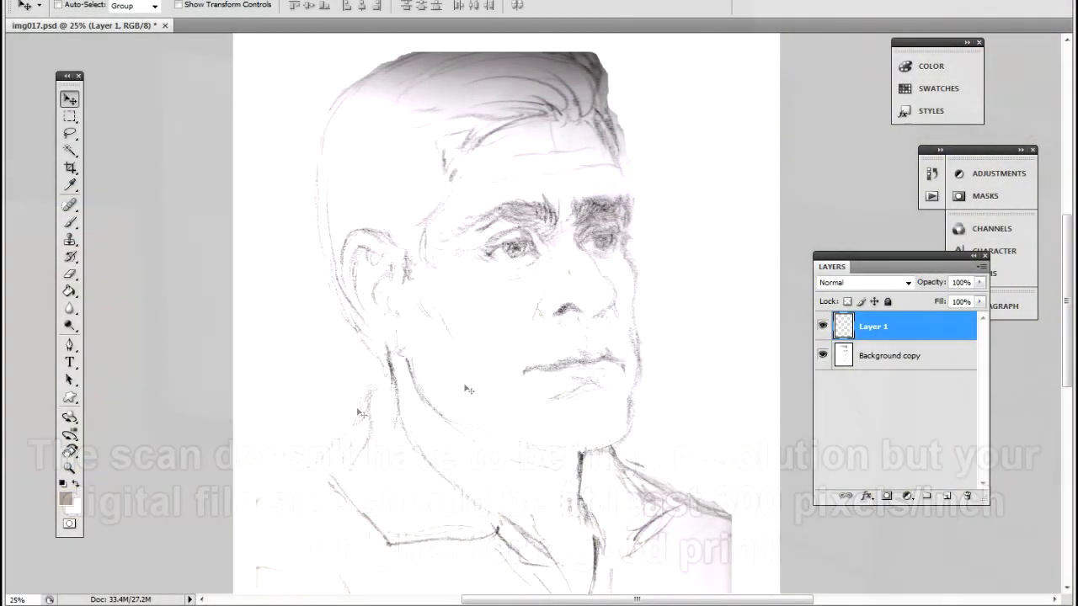
# Step: Fill Layer 1 with the greyish-brown foreground colour and set its blend mode to Multiply over the portrait sketch
pyautogui.press('g')
pyautogui.click(300, 287)
pyautogui.click(859, 282)
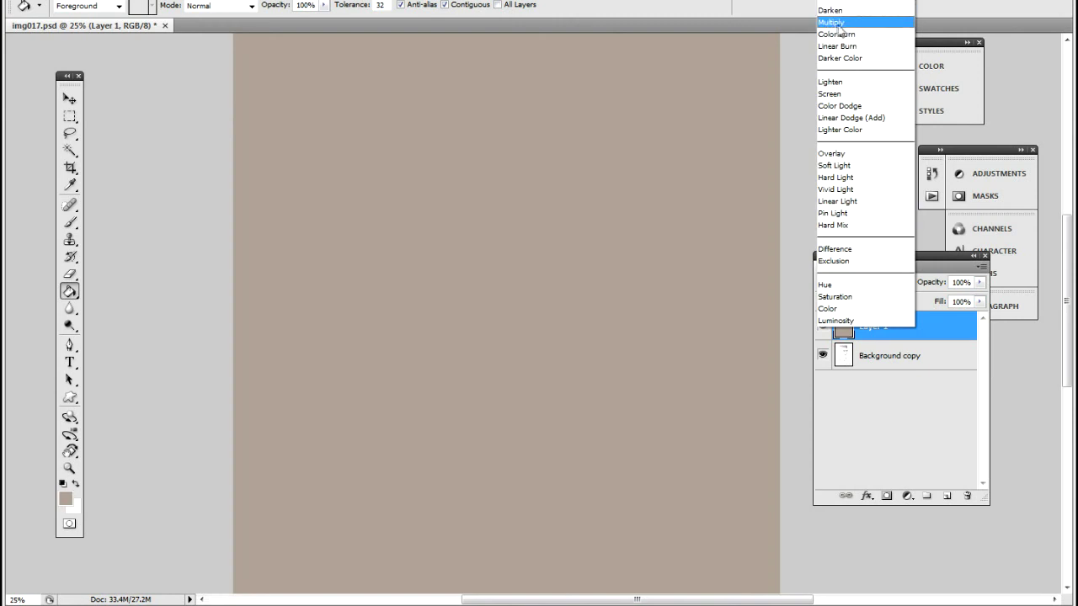
pyautogui.click(835, 23)
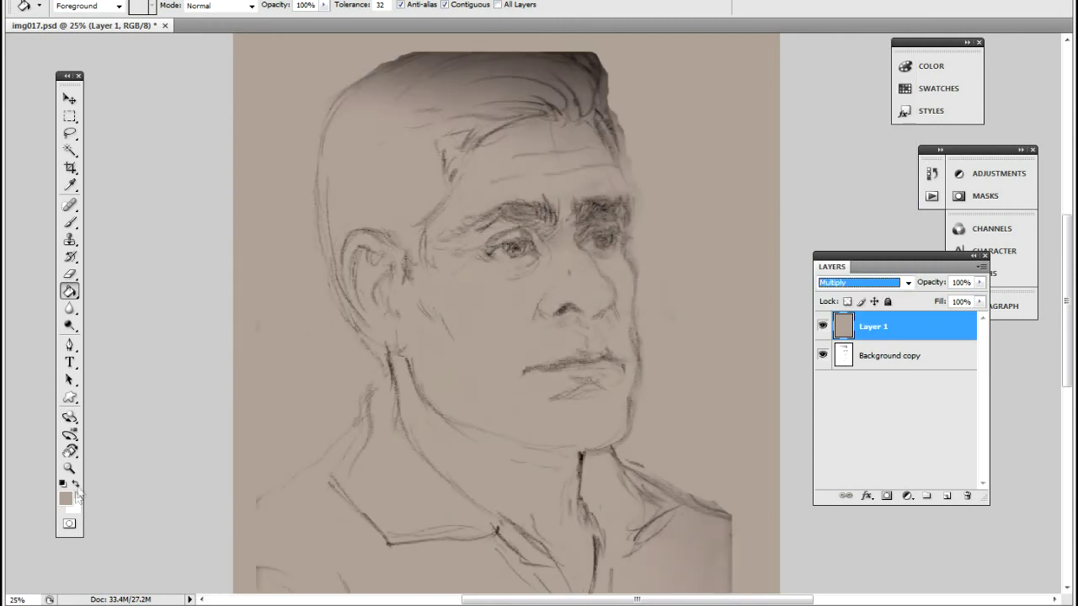
# Step: Choose a light peach-orange foreground colour for the skin
pyautogui.click(67, 499)
pyautogui.click(390, 262)
pyautogui.click(684, 225)
pyautogui.click(68, 499)
pyautogui.click(425, 246)
pyautogui.click(678, 224)
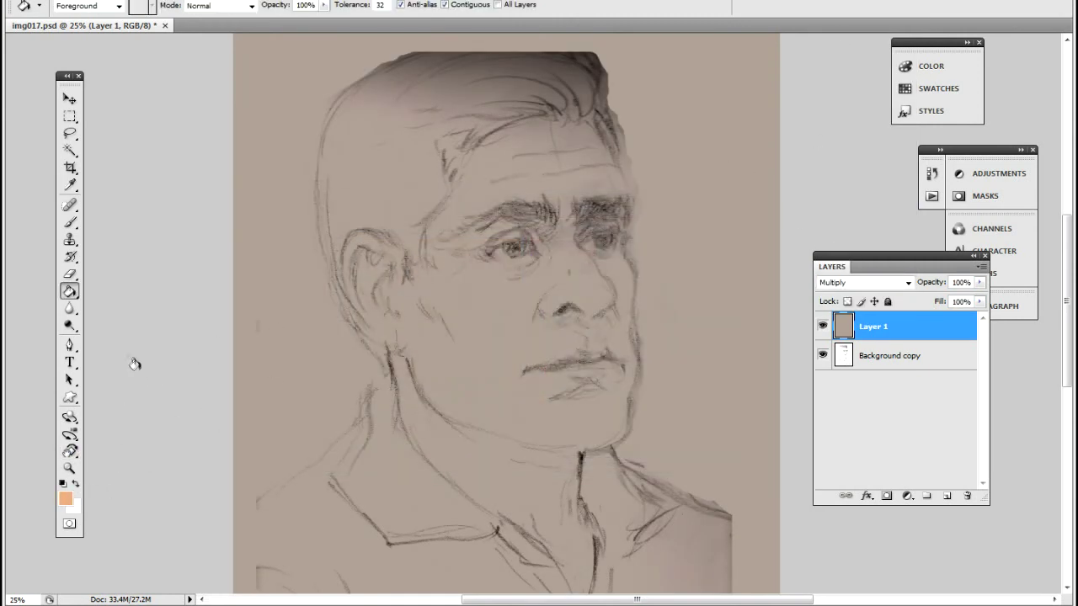
# Step: Set up a 149-pixel brush and try skin-colour strokes over the ear, undoing the first one
pyautogui.press('b')
pyautogui.rightClick(488, 247)
pyautogui.click(465, 277)
pyautogui.rightClick(468, 277)
pyautogui.moveTo(519, 310); pyautogui.dragTo(539, 310)
pyautogui.click(465, 305)
pyautogui.moveTo(444, 283); pyautogui.dragTo(364, 243)
pyautogui.hotkey('ctrl', 'z')
pyautogui.moveTo(443, 276); pyautogui.dragTo(397, 273)
pyautogui.moveTo(315, 5); pyautogui.dragTo(373, 32)
# Step: Choose a deeper orange and paint the ear, temple and cheek on the near side of the face
pyautogui.click(67, 499)
pyautogui.moveTo(443, 283); pyautogui.dragTo(444, 265)
pyautogui.click(661, 225)
pyautogui.click(398, 271)
pyautogui.click(68, 500)
pyautogui.click(430, 262)
pyautogui.click(653, 229)
pyautogui.moveTo(398, 268); pyautogui.dragTo(408, 282)
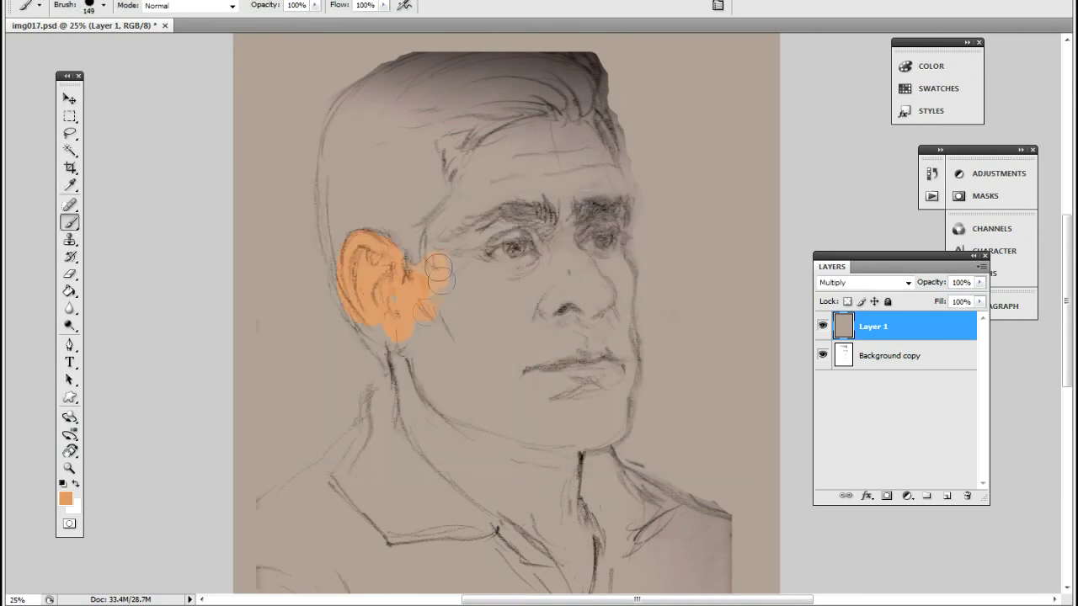
pyautogui.moveTo(476, 192)
pyautogui.mouseDown()
pyautogui.moveTo(499, 208)
pyautogui.moveTo(459, 324)
pyautogui.mouseUp()
# Step: Choose a stronger orange and paint the side of the neck below the jaw
pyautogui.click(67, 500)
pyautogui.click(661, 225)
pyautogui.moveTo(537, 411)
pyautogui.mouseDown()
pyautogui.moveTo(422, 371)
pyautogui.moveTo(413, 449)
pyautogui.moveTo(465, 496)
pyautogui.mouseUp()
pyautogui.click(67, 500)
pyautogui.click(462, 260)
pyautogui.click(665, 225)
pyautogui.click(69, 500)
pyautogui.click(677, 227)
# Step: Choose a darker orange and paint the neck shadow under the jaw with a 339-pixel brush
pyautogui.click(68, 500)
pyautogui.click(453, 274)
pyautogui.click(657, 225)
pyautogui.moveTo(443, 431); pyautogui.dragTo(474, 469)
pyautogui.rightClick(511, 431)
pyautogui.moveTo(628, 434); pyautogui.dragTo(652, 433)
pyautogui.moveTo(486, 453)
pyautogui.mouseDown()
pyautogui.moveTo(531, 495)
pyautogui.moveTo(526, 445)
pyautogui.mouseUp()
# Step: Choose a greyish tan and paint the front of the face and the chin
pyautogui.click(67, 500)
pyautogui.click(399, 279)
pyautogui.click(637, 227)
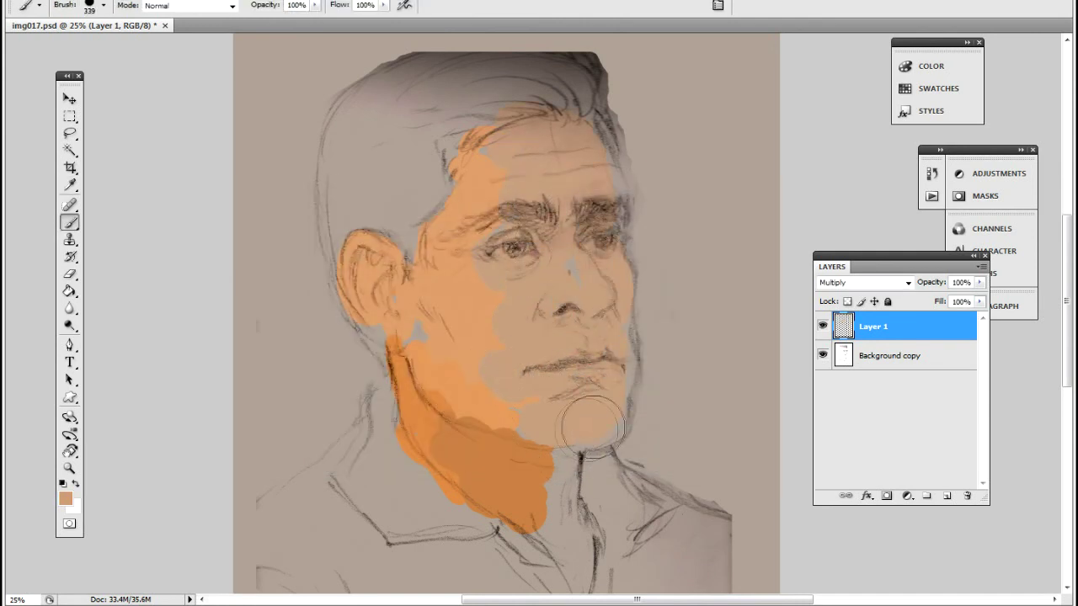
# Step: Choose a darker tan-brown and paint the shaded front of the neck and the underside of the chin
pyautogui.click(68, 500)
pyautogui.click(418, 309)
pyautogui.click(655, 224)
pyautogui.click(565, 463)
pyautogui.click(68, 500)
pyautogui.click(413, 280)
pyautogui.click(656, 225)
pyautogui.moveTo(536, 478)
pyautogui.mouseDown()
pyautogui.moveTo(569, 539)
pyautogui.moveTo(611, 421)
pyautogui.mouseUp()
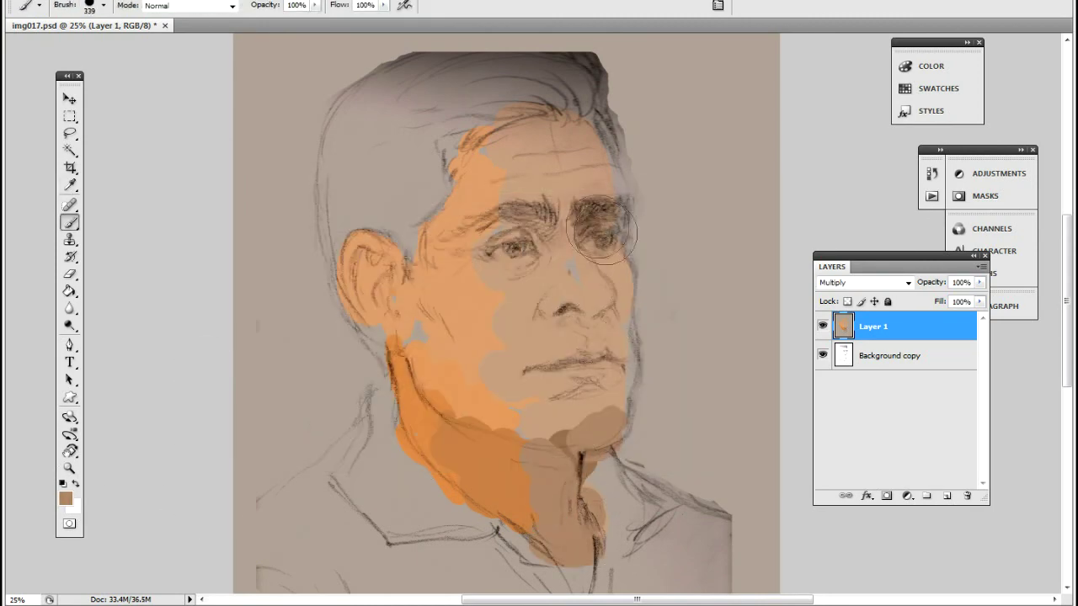
pyautogui.click(66, 498)
pyautogui.click(646, 222)
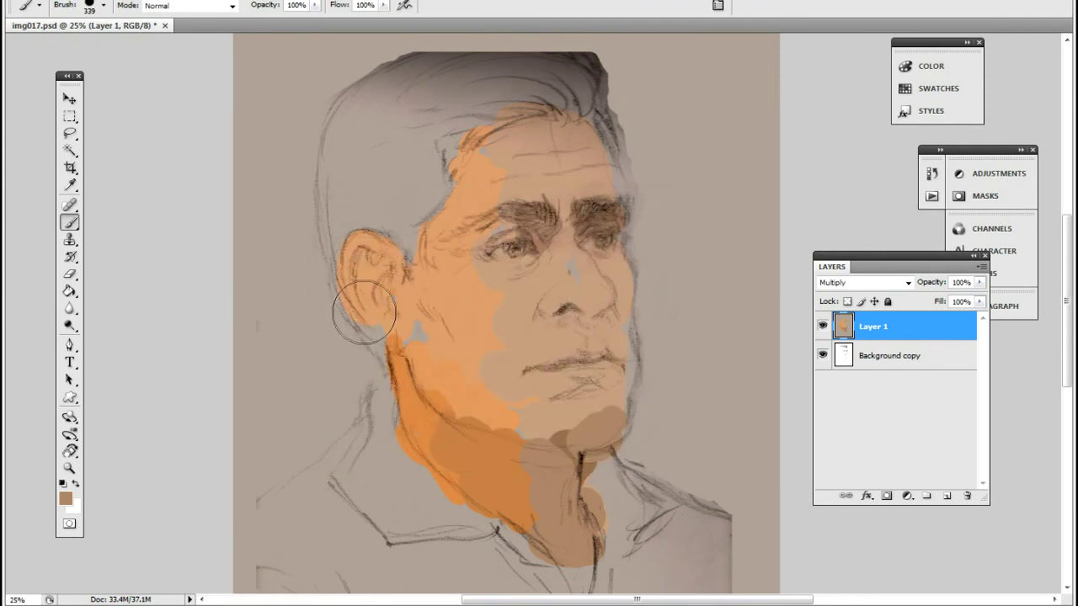
# Step: Choose a crimson red and paint the background beside the neck
pyautogui.click(66, 498)
pyautogui.click(460, 284)
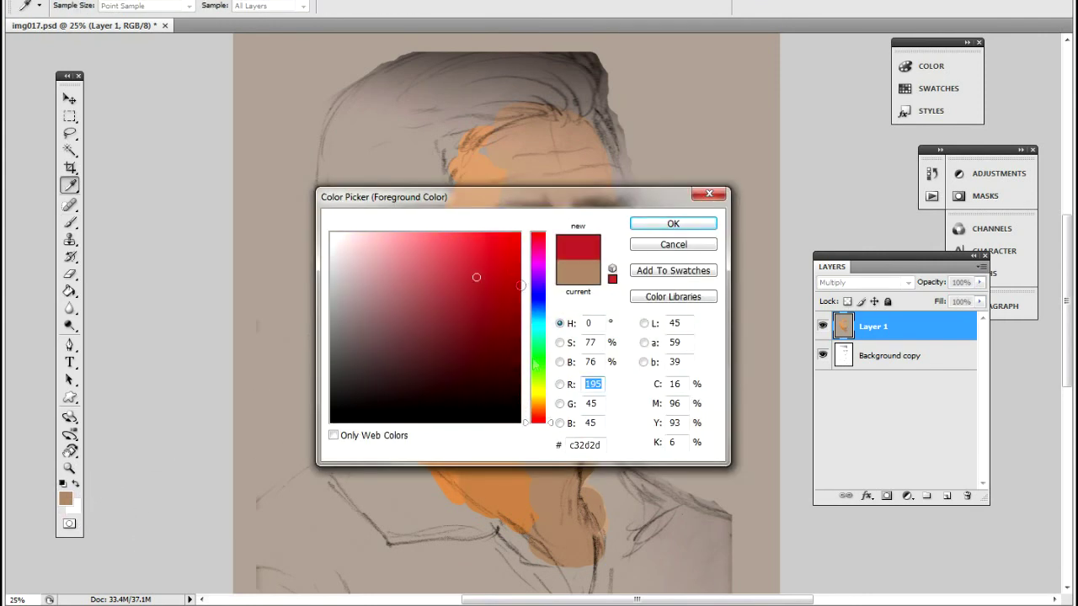
pyautogui.click(709, 225)
pyautogui.moveTo(337, 379); pyautogui.dragTo(286, 419)
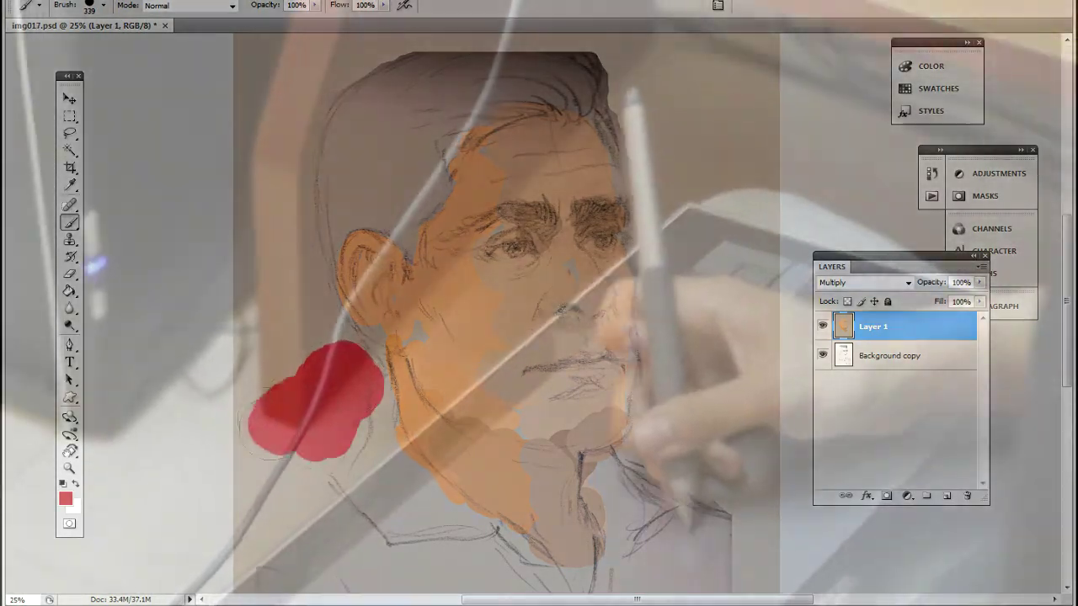
pyautogui.moveTo(286, 418)
pyautogui.mouseDown()
pyautogui.moveTo(252, 432)
pyautogui.moveTo(254, 336)
pyautogui.mouseUp()
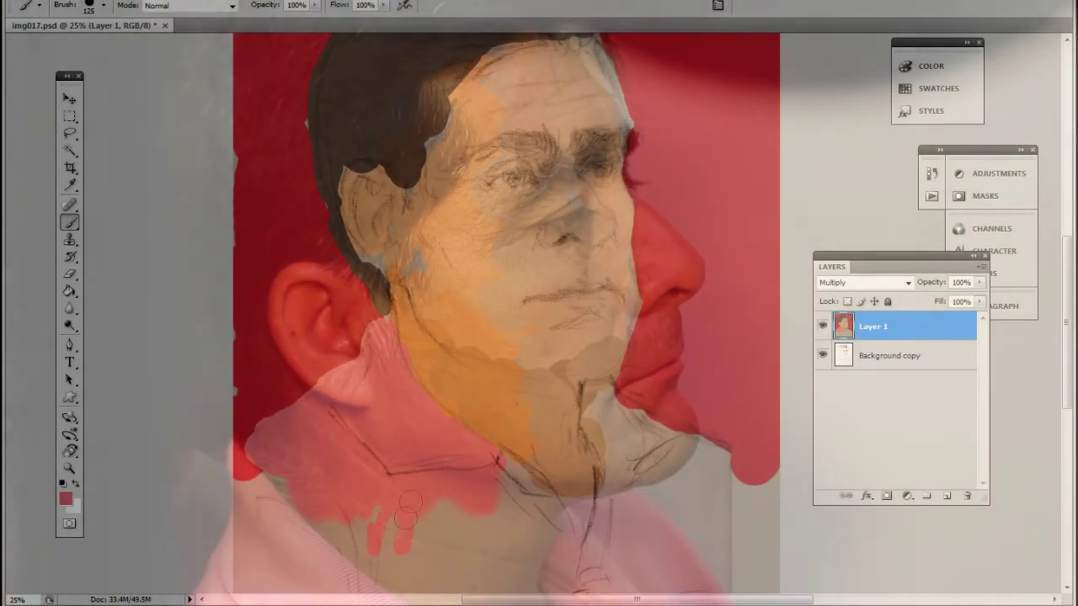
# Step: Paint pink strokes around the unpainted shirt area and fill the enclosed part with the Paint Bucket
pyautogui.moveTo(408, 516)
pyautogui.mouseDown()
pyautogui.moveTo(316, 485)
pyautogui.moveTo(236, 478)
pyautogui.mouseUp()
pyautogui.moveTo(235, 477); pyautogui.dragTo(539, 490)
pyautogui.moveTo(539, 491)
pyautogui.mouseDown()
pyautogui.moveTo(593, 556)
pyautogui.moveTo(240, 600)
pyautogui.mouseUp()
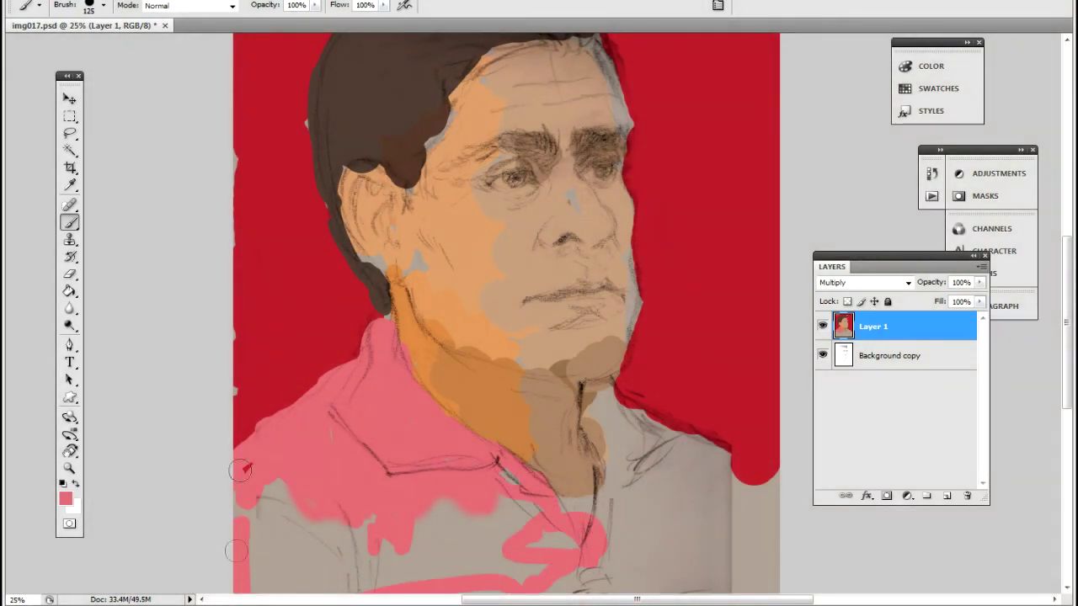
pyautogui.click(70, 292)
pyautogui.click(329, 539)
# Step: Extend the pink across the lower part of the shirt with a 246-pixel brush
pyautogui.moveTo(1066, 383); pyautogui.dragTo(1065, 368)
pyautogui.click(70, 468)
pyautogui.rightClick(565, 403)
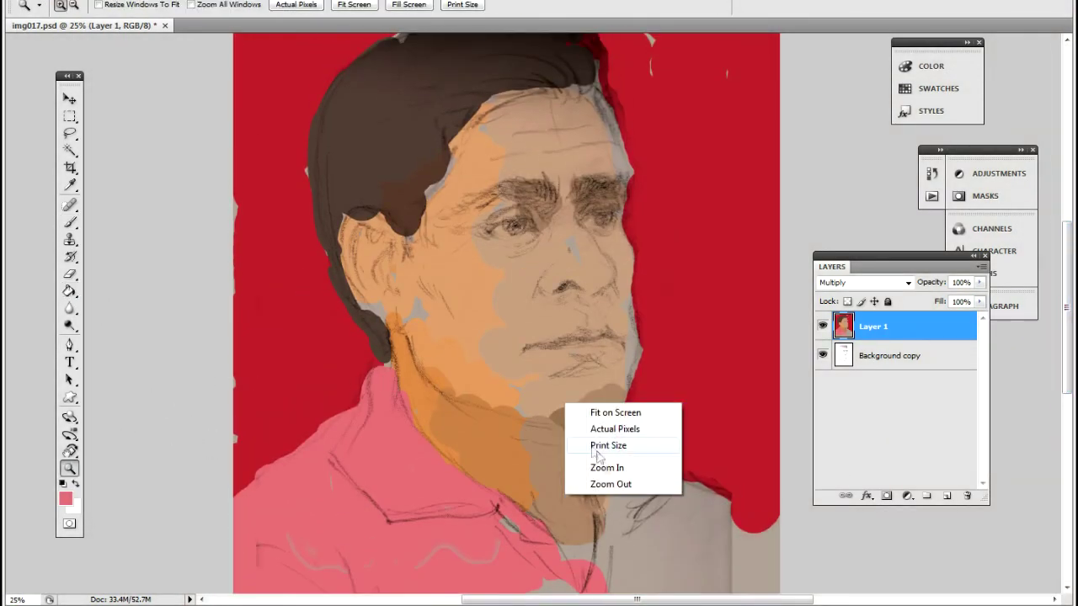
pyautogui.click(610, 485)
pyautogui.click(70, 222)
pyautogui.rightClick(508, 396)
pyautogui.moveTo(605, 430); pyautogui.dragTo(623, 431)
pyautogui.moveTo(526, 532)
pyautogui.mouseDown()
pyautogui.moveTo(456, 473)
pyautogui.moveTo(581, 498)
pyautogui.moveTo(653, 537)
pyautogui.mouseUp()
# Step: Choose a muted purple and paint the shaded far side of the shirt
pyautogui.click(66, 499)
pyautogui.click(428, 281)
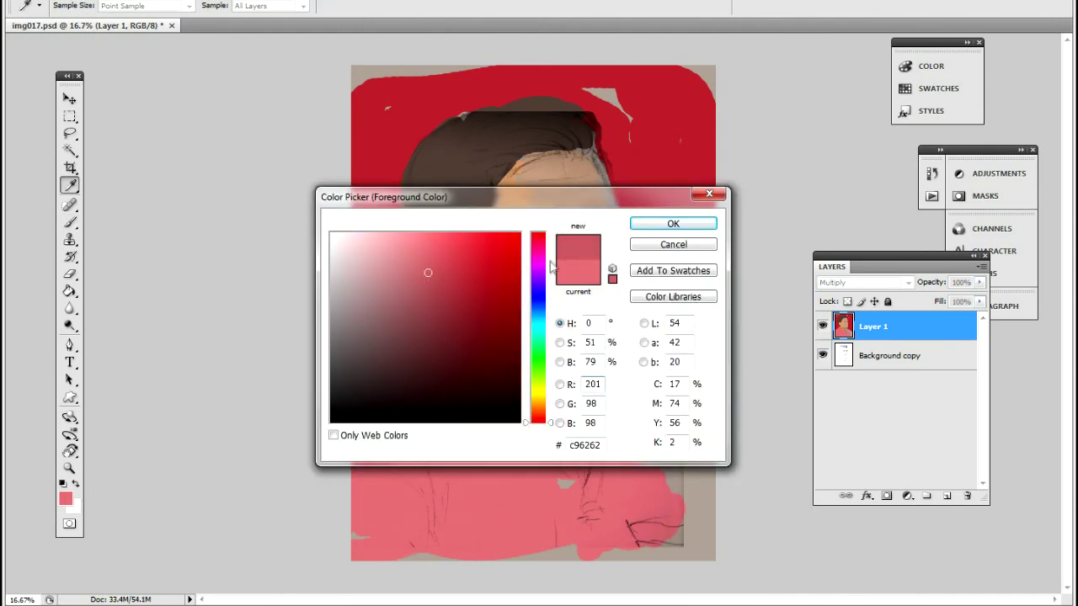
pyautogui.click(540, 269)
pyautogui.click(389, 314)
pyautogui.click(367, 305)
pyautogui.click(689, 227)
pyautogui.moveTo(600, 394)
pyautogui.mouseDown()
pyautogui.moveTo(633, 425)
pyautogui.moveTo(648, 464)
pyautogui.mouseUp()
# Step: Adjust the foreground colour to a greyish mauve and paint the shaded far collar and shoulder of the shirt
pyautogui.click(65, 499)
pyautogui.click(540, 416)
pyautogui.click(367, 318)
pyautogui.click(673, 223)
pyautogui.click(65, 498)
pyautogui.click(537, 412)
pyautogui.click(536, 249)
pyautogui.click(672, 223)
pyautogui.moveTo(599, 396)
pyautogui.mouseDown()
pyautogui.moveTo(689, 463)
pyautogui.moveTo(695, 518)
pyautogui.moveTo(556, 484)
pyautogui.mouseUp()
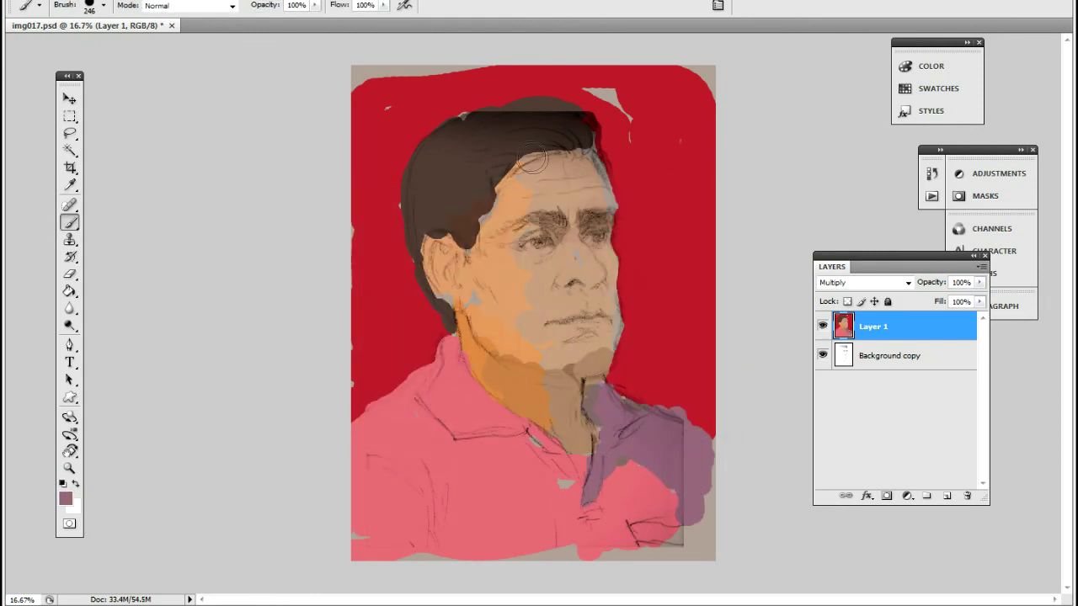
# Step: Sample the dark brown of the hair and paint both eyebrows with a 75-pixel brush
pyautogui.click(70, 469)
pyautogui.click(505, 200)
pyautogui.rightClick(503, 199)
pyautogui.click(539, 224)
pyautogui.click(865, 283)
pyautogui.click(621, 260)
pyautogui.moveTo(539, 93); pyautogui.dragTo(604, 274)
pyautogui.hotkey('ctrl', '0')
pyautogui.click(548, 235)
pyautogui.click(547, 235)
pyautogui.moveTo(546, 236); pyautogui.dragTo(548, 304)
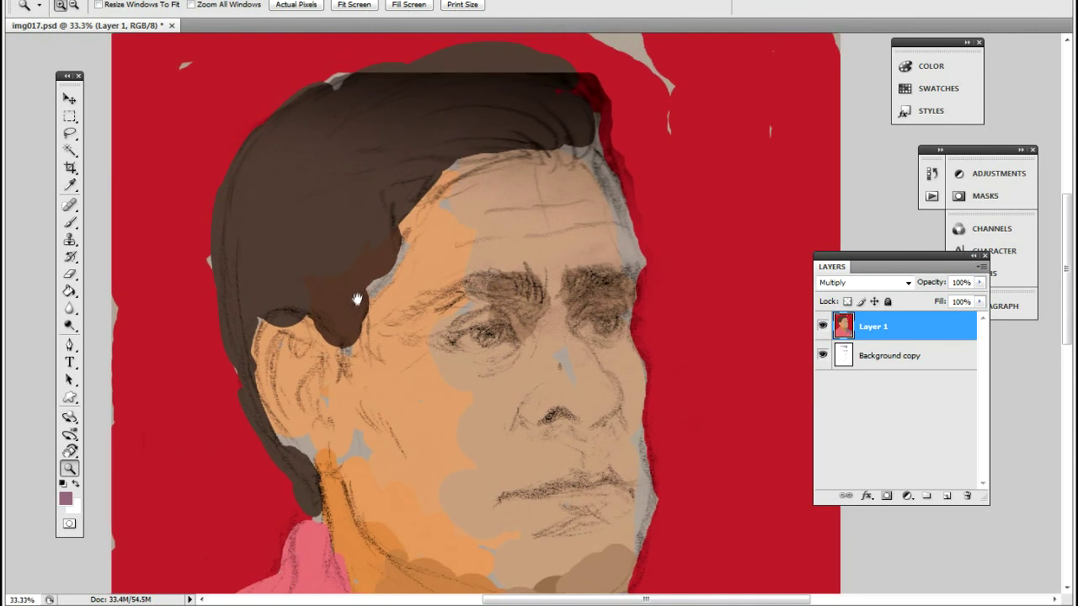
pyautogui.press('b')
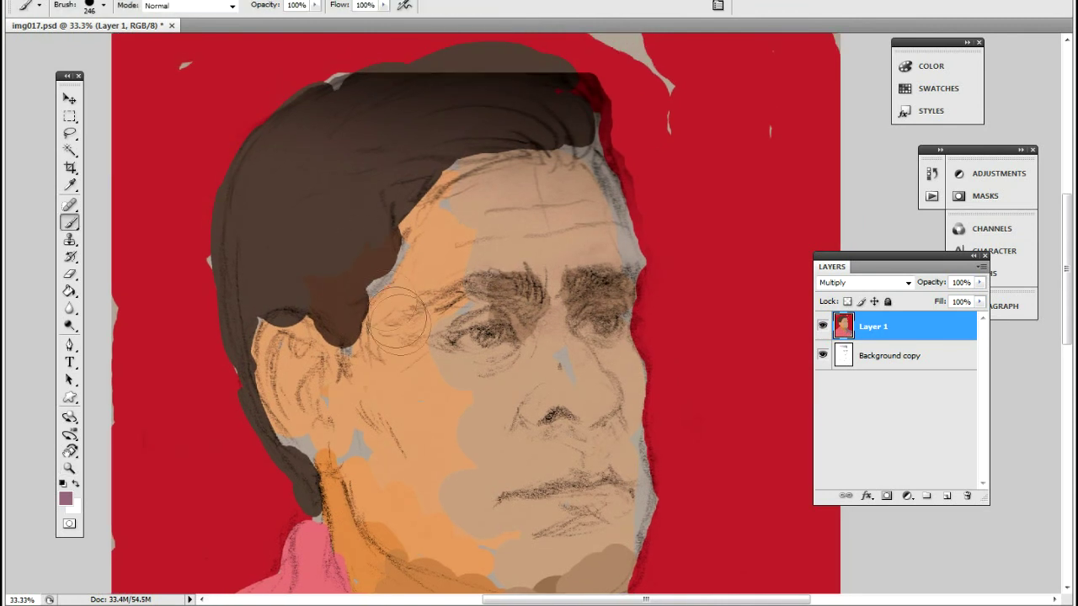
pyautogui.keyDown('alt'); pyautogui.click(353, 196); pyautogui.keyUp('alt')
pyautogui.rightClick(358, 284)
pyautogui.moveTo(438, 313); pyautogui.dragTo(402, 313)
pyautogui.click(405, 245)
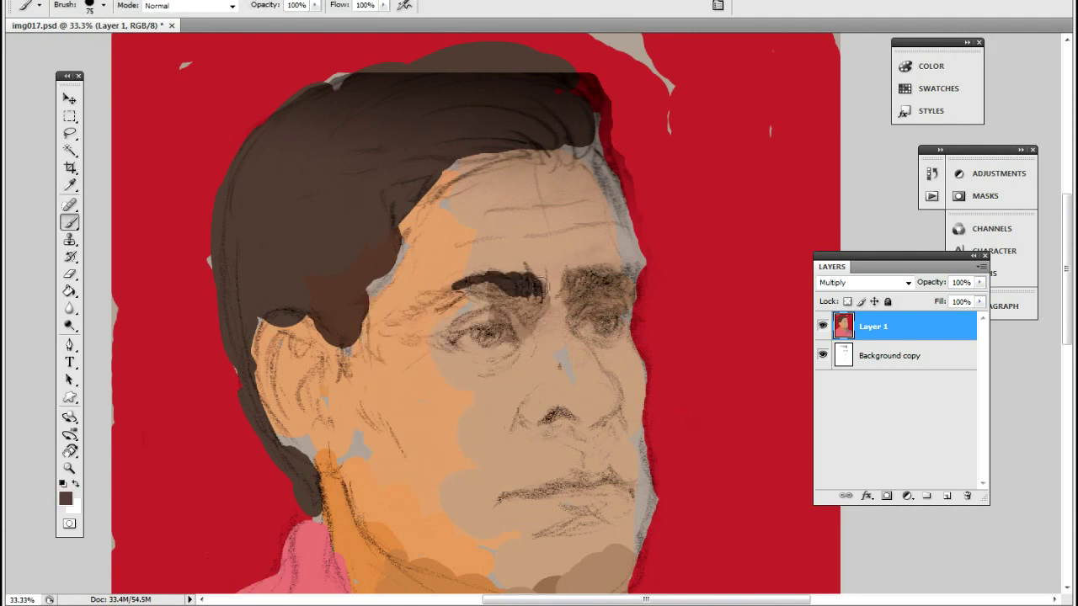
pyautogui.moveTo(579, 285); pyautogui.dragTo(596, 285)
# Step: Choose a darker brown and paint the irises of both eyes
pyautogui.moveTo(1067, 240); pyautogui.dragTo(1067, 264)
pyautogui.click(65, 498)
pyautogui.moveTo(413, 368); pyautogui.dragTo(427, 371)
pyautogui.moveTo(551, 417); pyautogui.dragTo(552, 414)
pyautogui.press('Return')
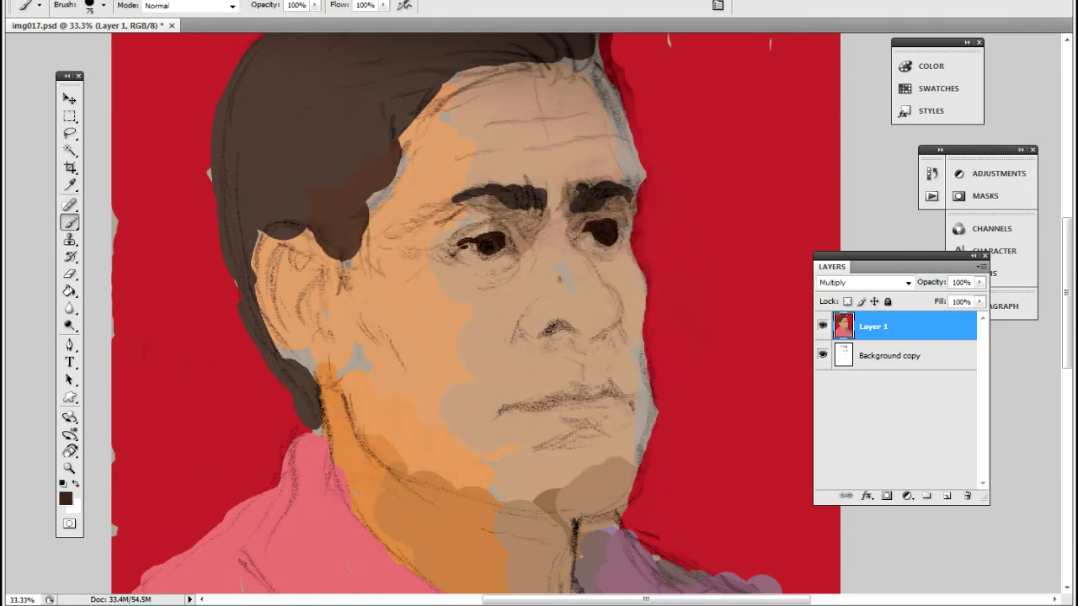
# Step: Choose a near-black reddish brown and paint the nostrils and the darkest parts of the eyebrows
pyautogui.keyDown('alt'); pyautogui.click(549, 221); pyautogui.keyUp('alt')
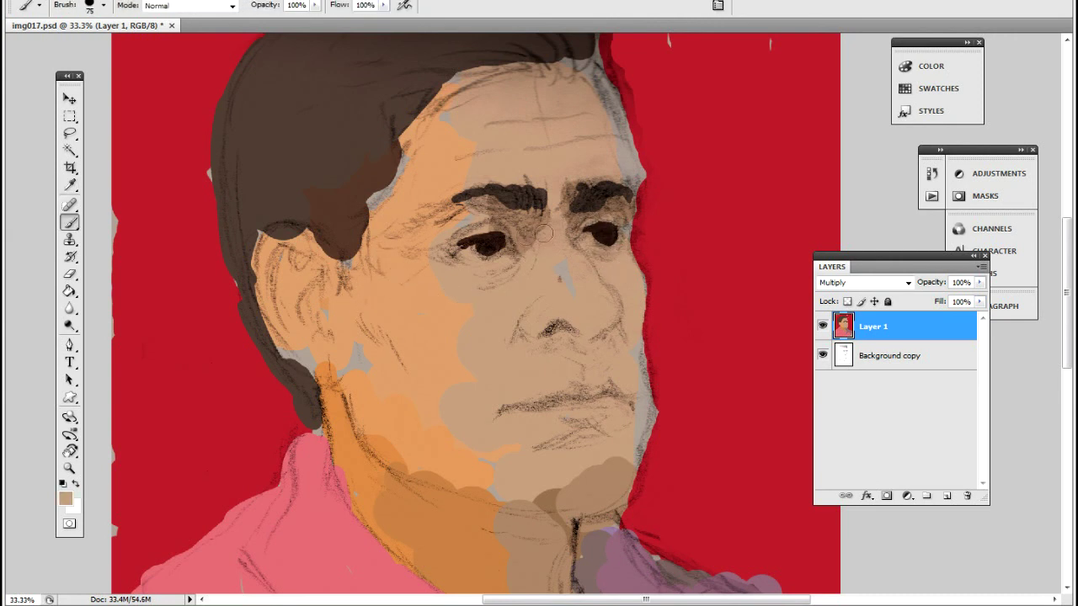
pyautogui.keyDown('alt'); pyautogui.click(558, 336); pyautogui.keyUp('alt')
pyautogui.moveTo(570, 332); pyautogui.dragTo(564, 327)
pyautogui.click(65, 499)
pyautogui.click(489, 398)
pyautogui.click(673, 224)
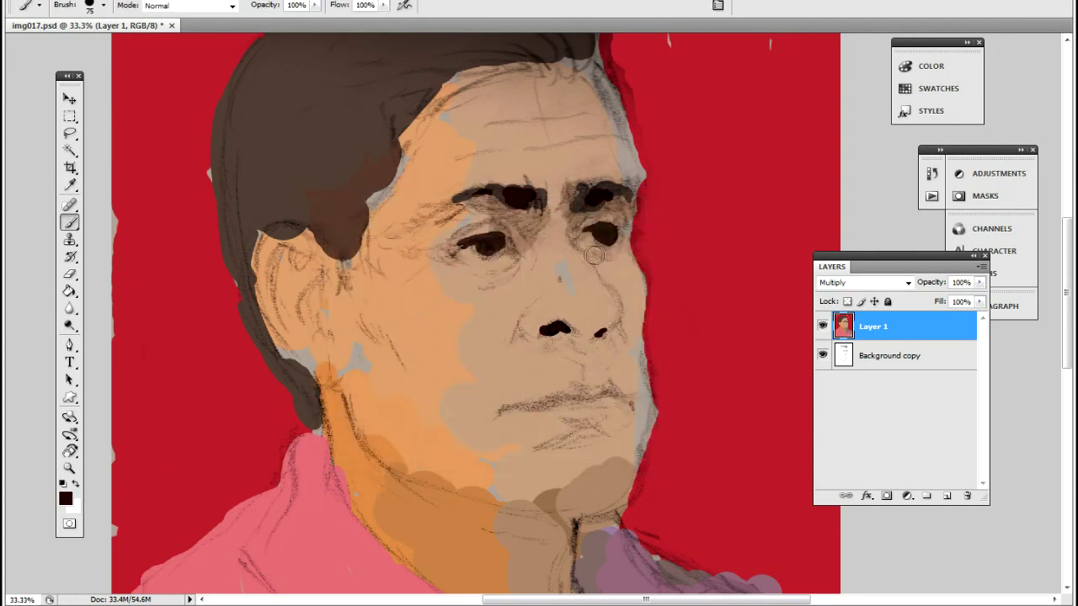
# Step: Choose the brown #654e32 and paint along the line of the mouth
pyautogui.click(65, 499)
pyautogui.click(441, 364)
pyautogui.click(539, 406)
pyautogui.click(428, 348)
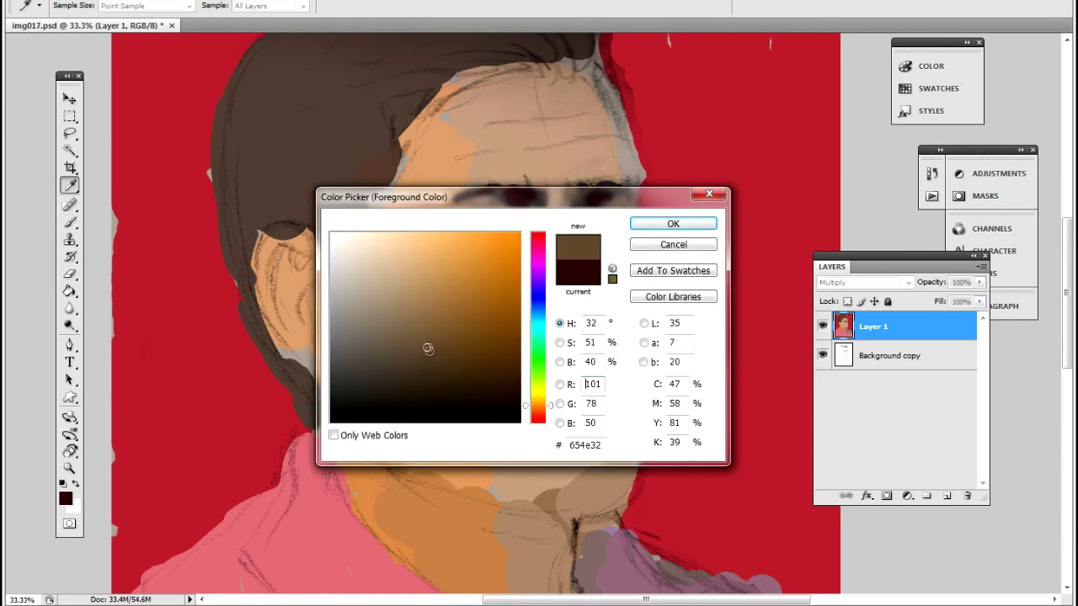
pyautogui.click(673, 224)
pyautogui.moveTo(509, 411); pyautogui.dragTo(503, 412)
# Step: Choose a very dark reddish brown and darken the mouth line
pyautogui.click(66, 499)
pyautogui.click(538, 409)
pyautogui.click(514, 370)
pyautogui.click(673, 224)
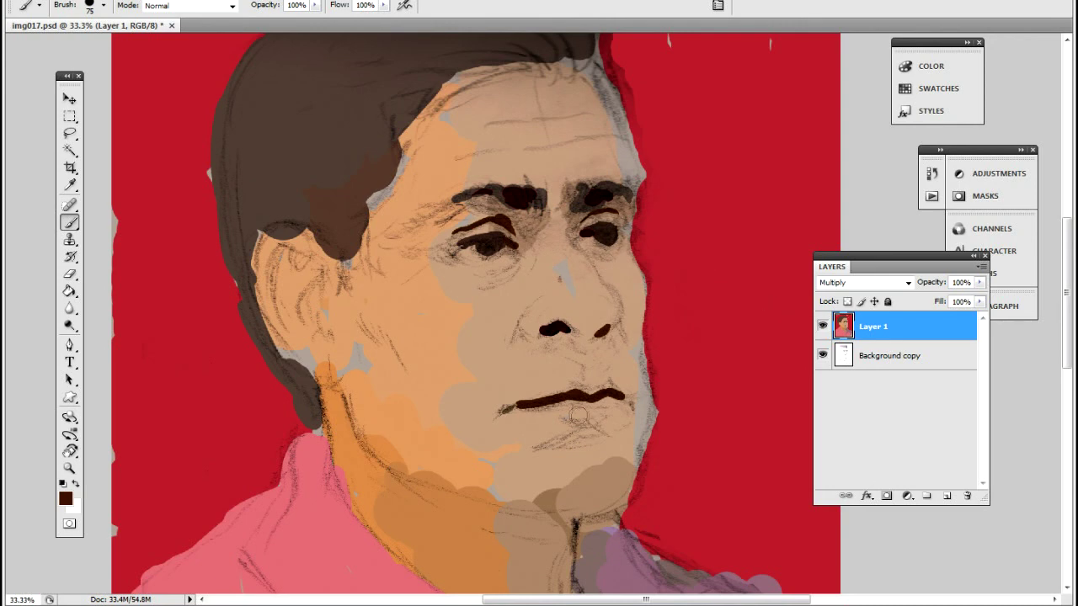
# Step: Choose a medium brown and paint over the crease of the near eye's upper lid
pyautogui.click(67, 499)
pyautogui.click(442, 335)
pyautogui.click(672, 225)
pyautogui.moveTo(485, 229); pyautogui.dragTo(501, 228)
# Step: Choose lighter greyish browns and paint the shadows around and below the eyes
pyautogui.click(67, 501)
pyautogui.click(389, 326)
pyautogui.click(673, 224)
pyautogui.click(65, 499)
pyautogui.click(642, 223)
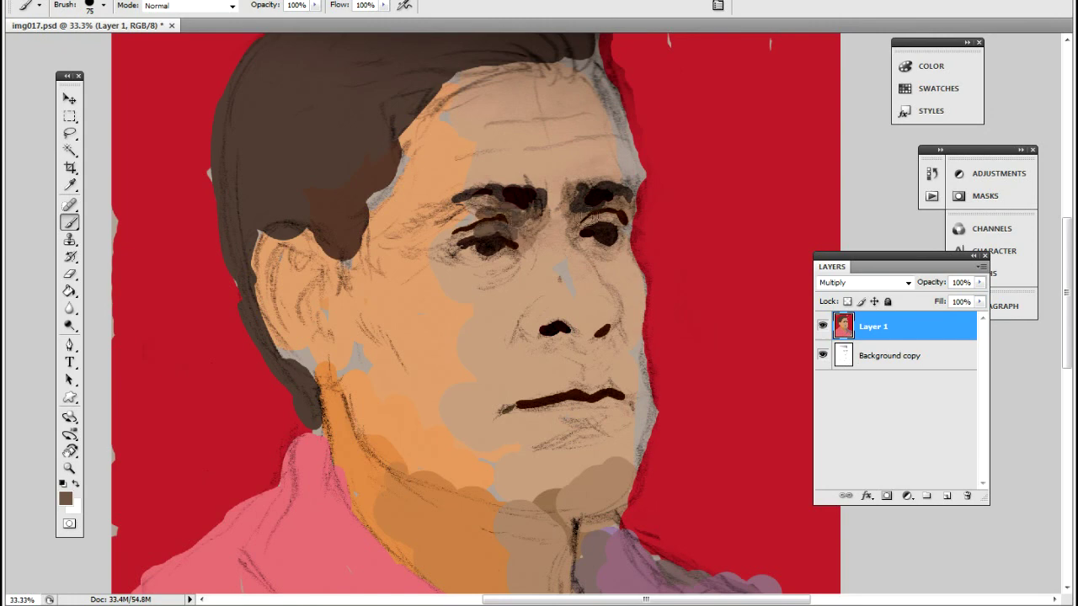
pyautogui.click(66, 498)
pyautogui.click(394, 316)
pyautogui.click(665, 225)
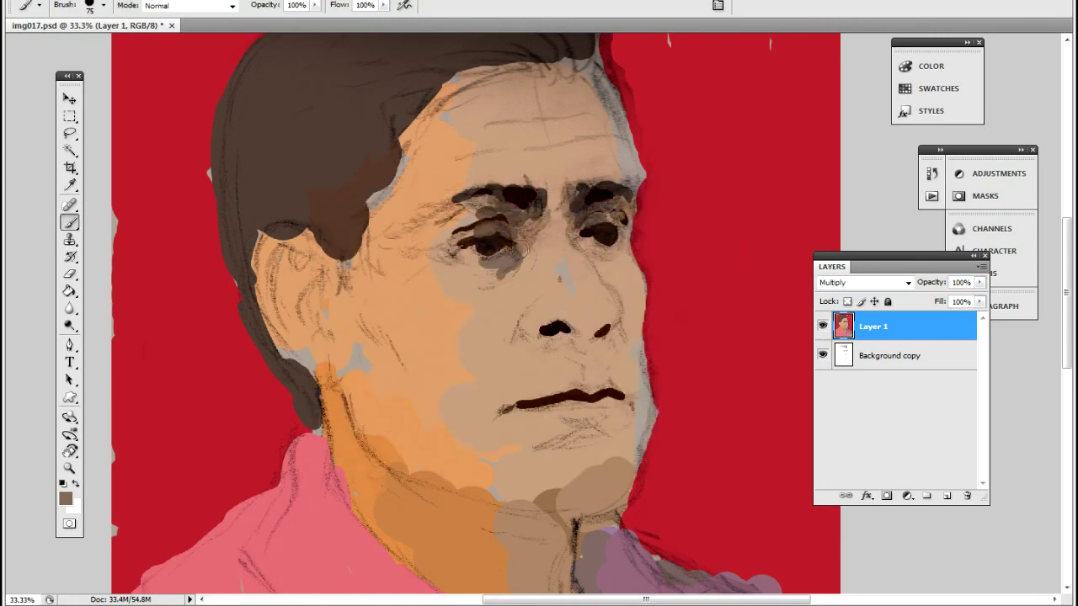
# Step: Choose a dark brown #513119 and further brown tones, and paint the shadows around and below both eyes
pyautogui.click(65, 499)
pyautogui.click(459, 362)
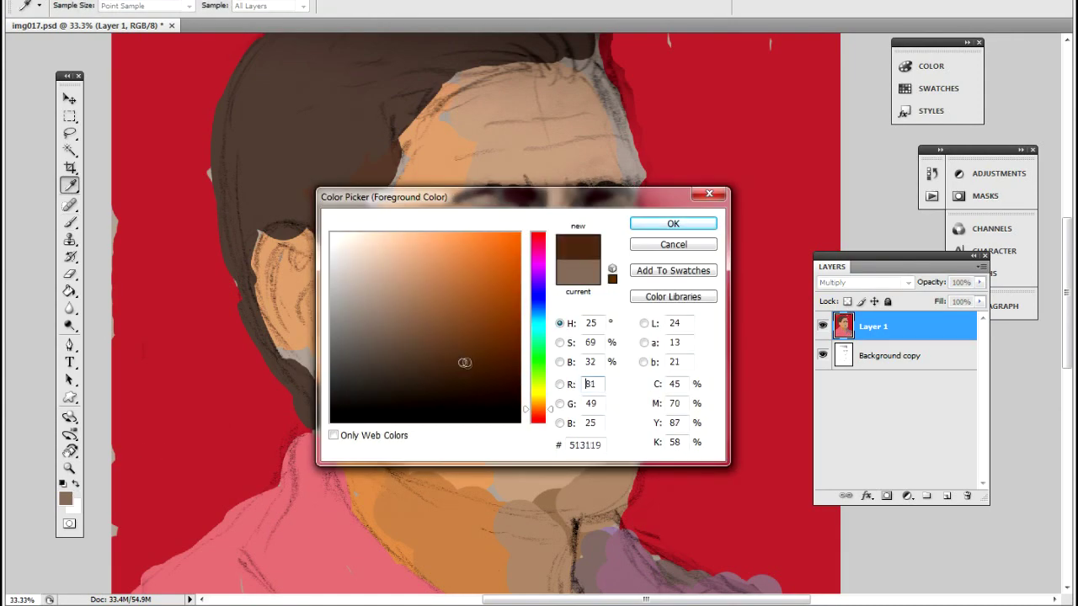
pyautogui.click(670, 224)
pyautogui.click(66, 499)
pyautogui.click(439, 359)
pyautogui.click(663, 228)
pyautogui.click(65, 498)
pyautogui.click(433, 352)
pyautogui.click(665, 226)
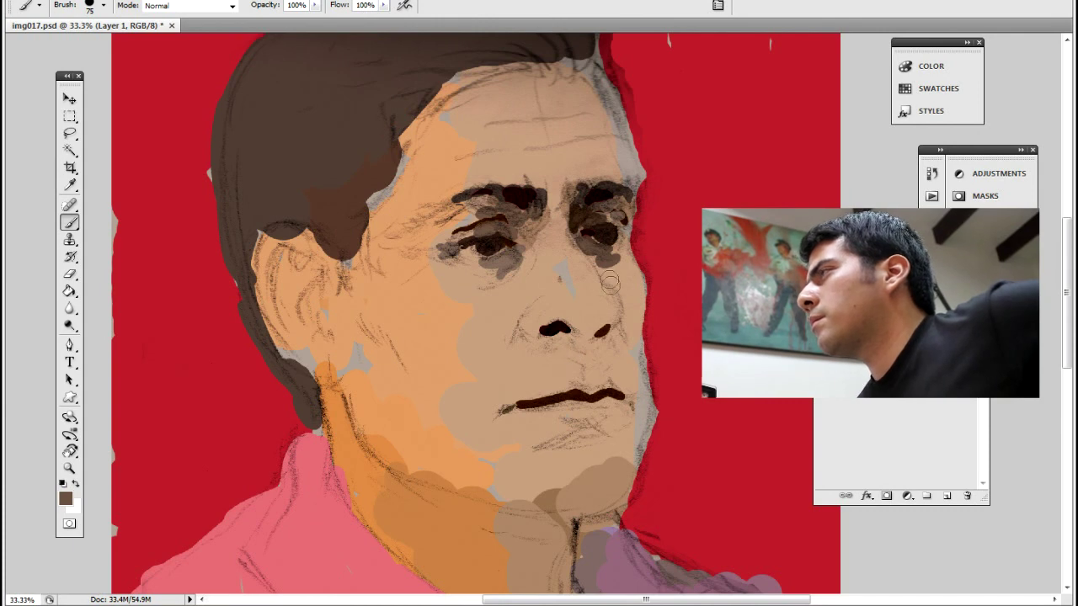
# Step: Choose a reddish brown and paint the wing of the nose beside the near nostril
pyautogui.click(65, 500)
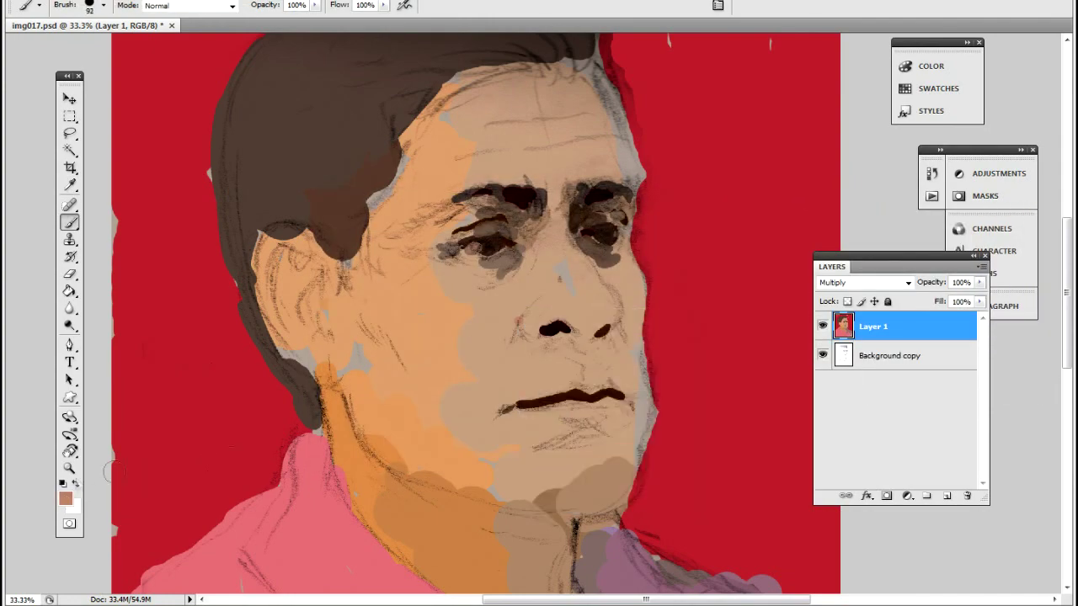
pyautogui.click(65, 498)
pyautogui.click(448, 296)
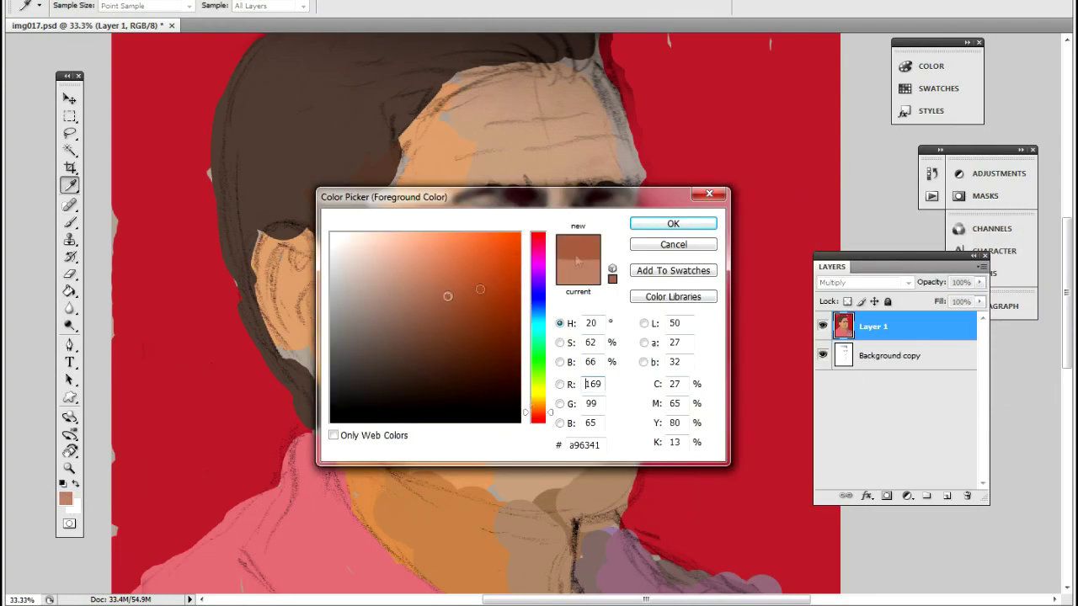
pyautogui.click(674, 224)
pyautogui.moveTo(542, 307); pyautogui.dragTo(532, 328)
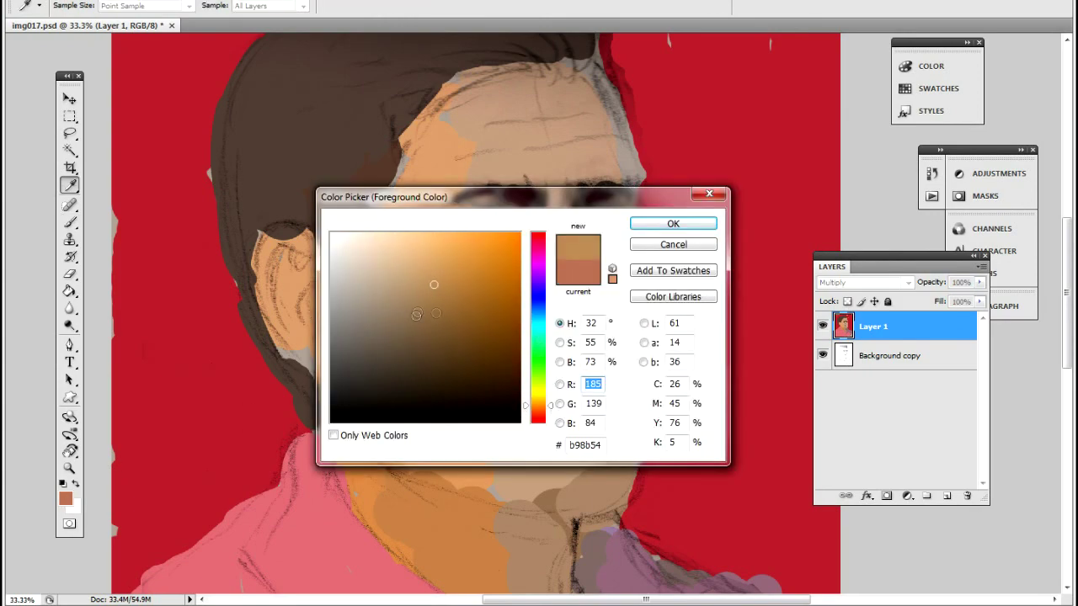
# Step: Choose light tan and reddish pink tones and paint over the tip and lower bridge of the nose
pyautogui.click(652, 222)
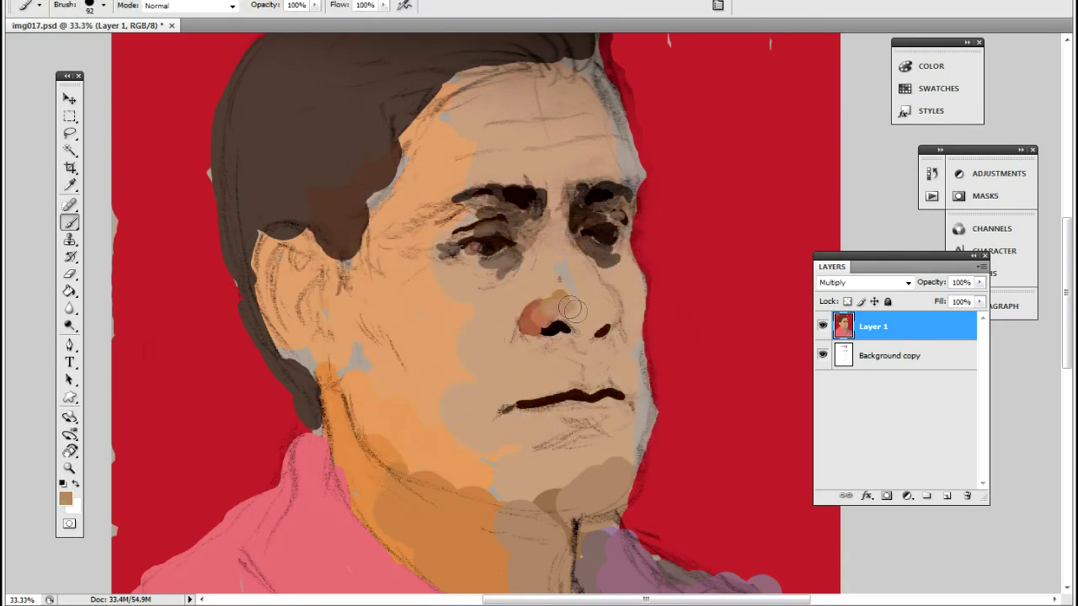
pyautogui.moveTo(583, 313); pyautogui.dragTo(563, 278)
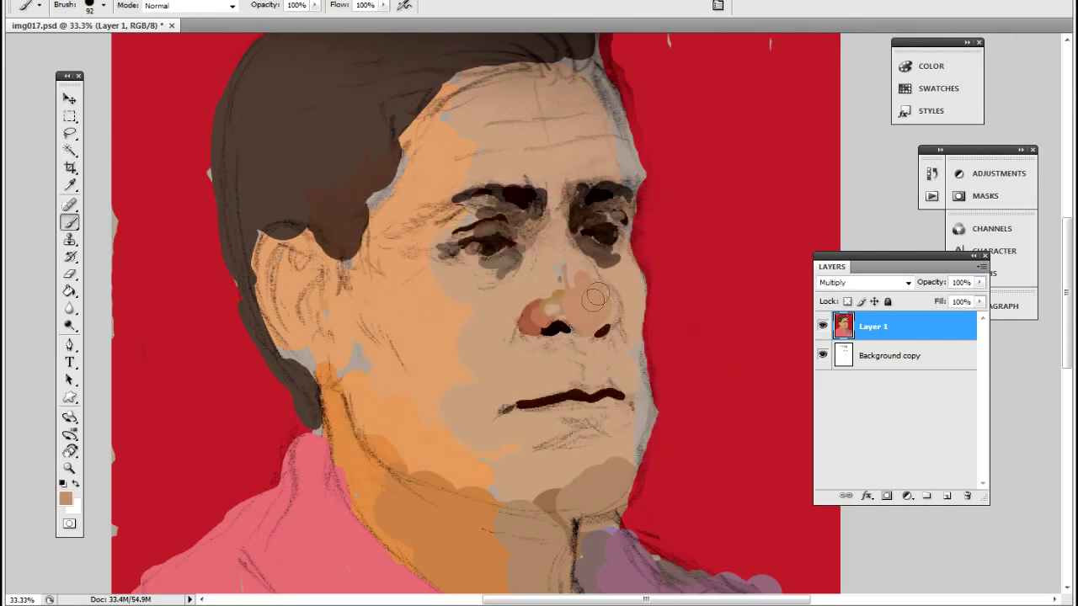
pyautogui.click(69, 500)
pyautogui.click(536, 414)
pyautogui.click(700, 231)
pyautogui.moveTo(550, 308); pyautogui.dragTo(580, 320)
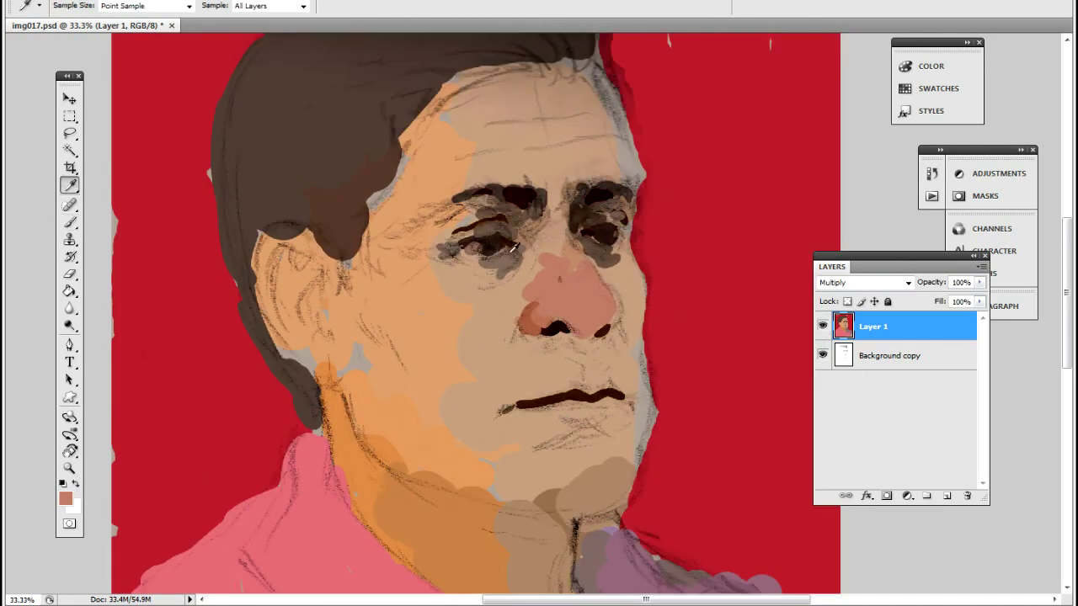
# Step: Sample the greyish brown of the near eye's shadow and paint a shadow between the nose and upper lip
pyautogui.keyDown('alt'); pyautogui.click(477, 247); pyautogui.keyUp('alt')
pyautogui.moveTo(577, 343); pyautogui.dragTo(581, 349)
pyautogui.click(64, 498)
pyautogui.press('Return')
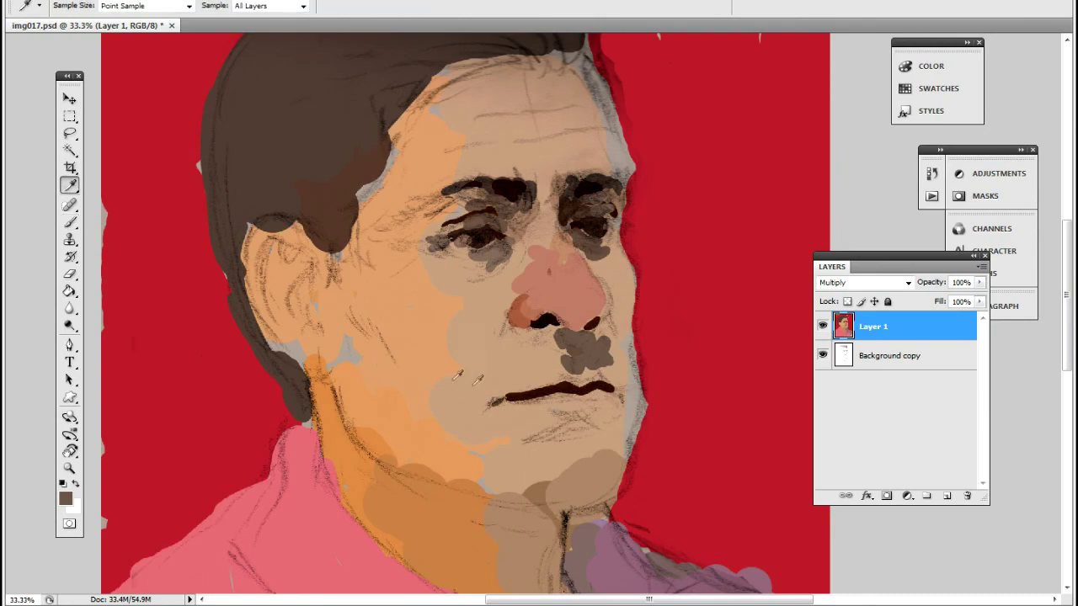
# Step: Sample the cheek's skin tone, choose a light brown from it and paint the area around the mouth
pyautogui.keyDown('alt'); pyautogui.click(455, 354); pyautogui.keyUp('alt')
pyautogui.click(65, 497)
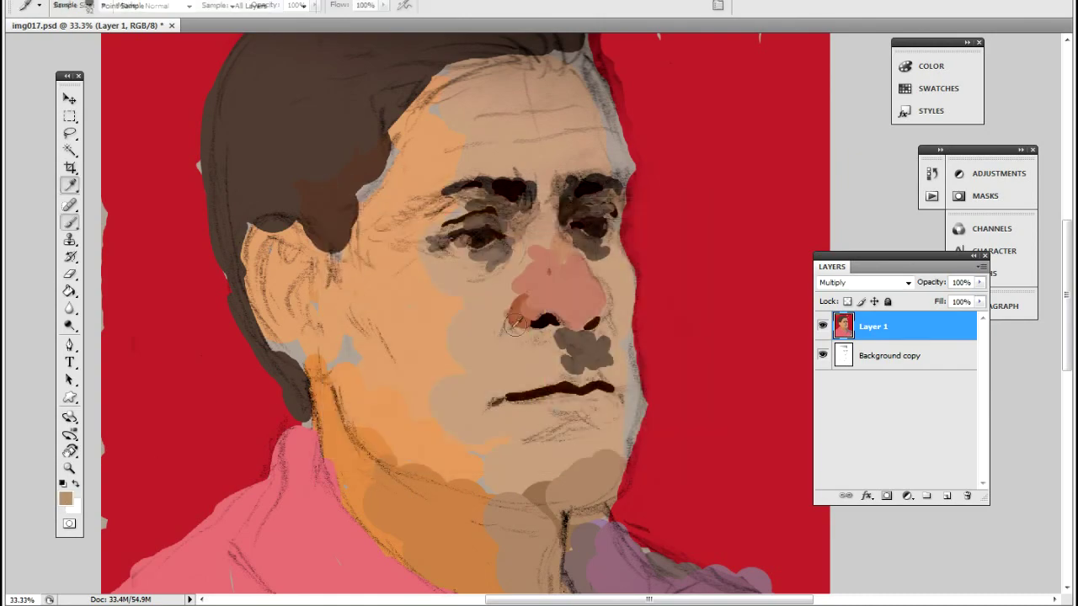
pyautogui.press('b')
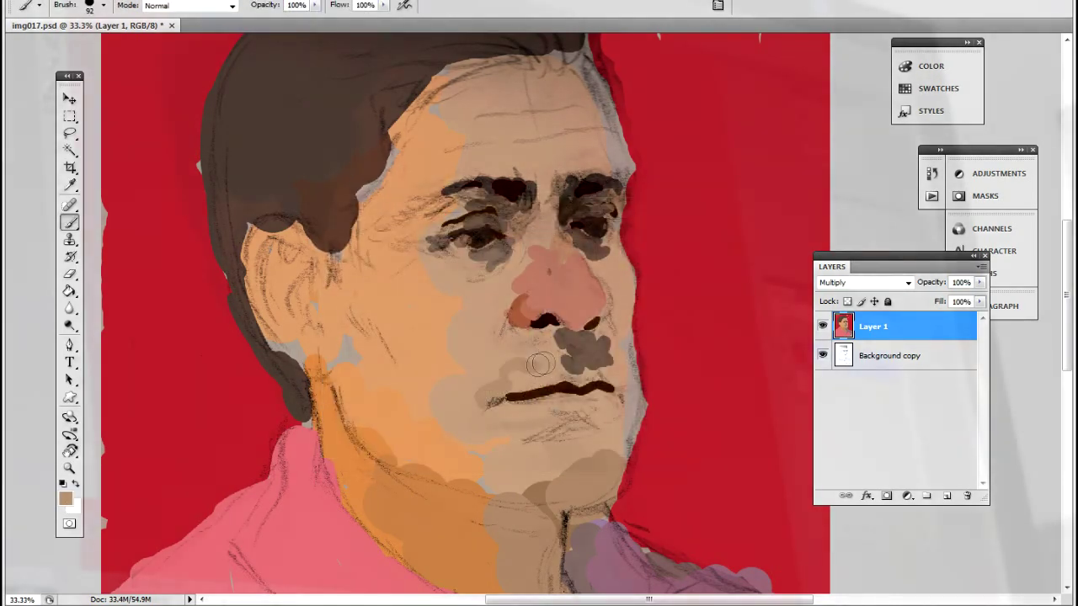
pyautogui.rightClick(611, 385)
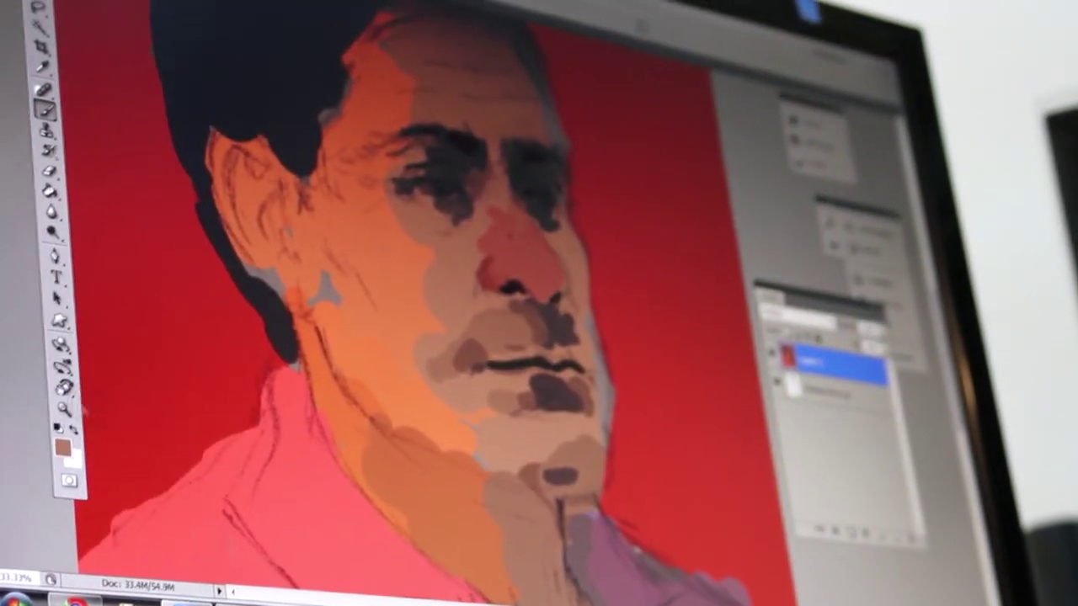
# Step: Choose a dark reddish brown, adjust the brush diameter and place a round dab on the neck
pyautogui.click(64, 448)
pyautogui.click(462, 290)
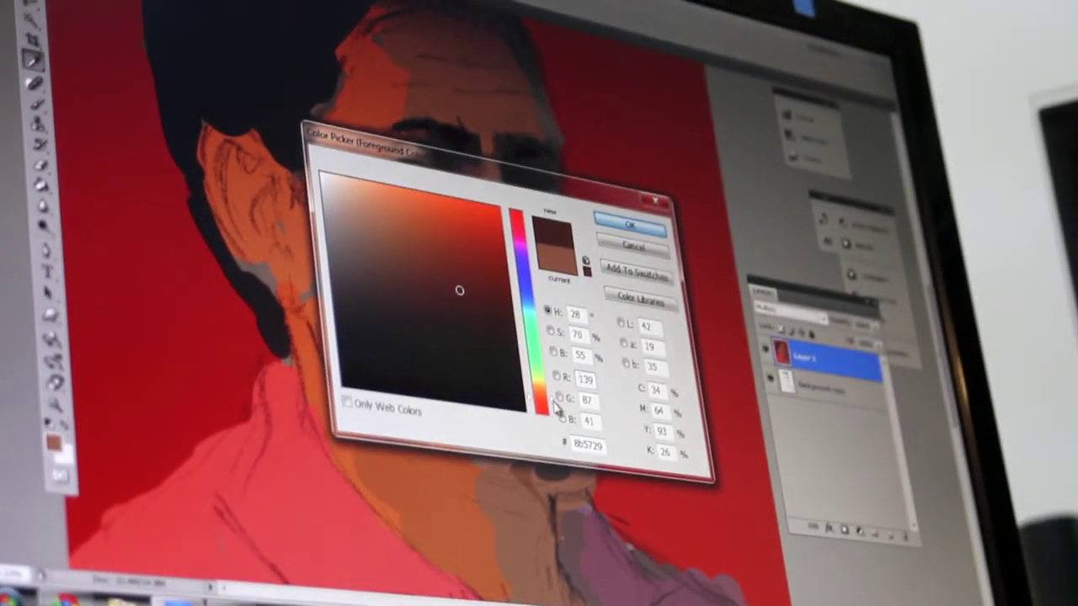
pyautogui.moveTo(554, 400); pyautogui.dragTo(553, 404)
pyautogui.moveTo(484, 295)
pyautogui.mouseDown()
pyautogui.moveTo(458, 278)
pyautogui.moveTo(466, 288)
pyautogui.mouseUp()
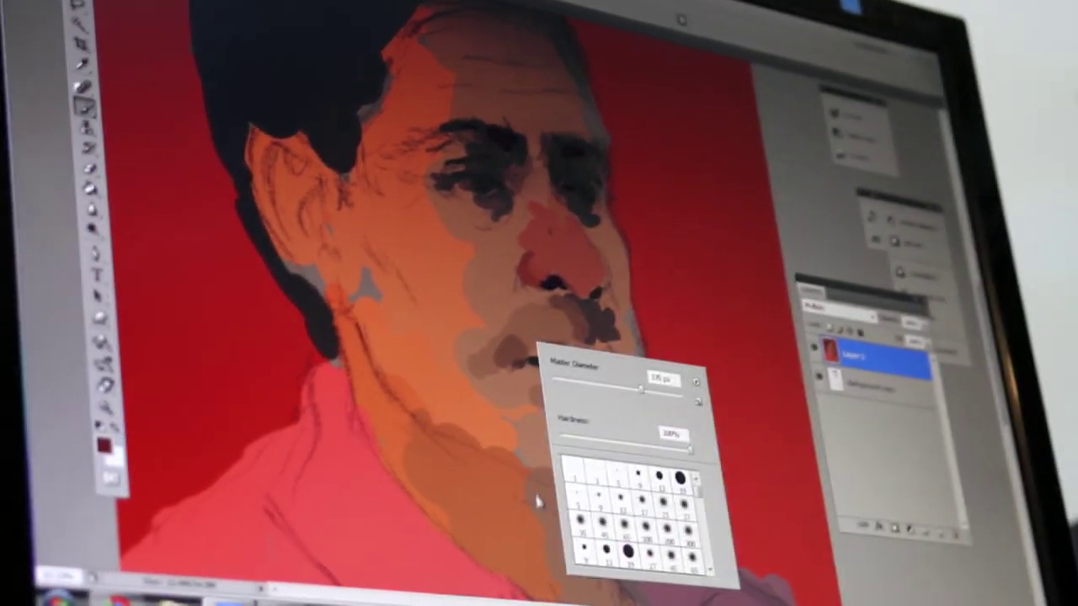
pyautogui.click(443, 506)
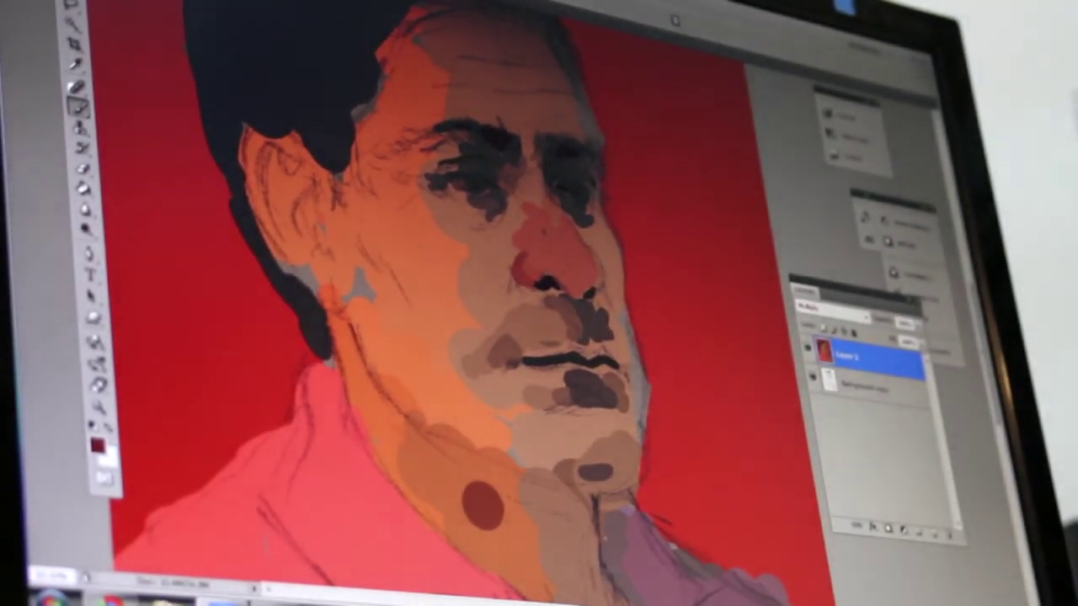
# Step: Paint the dark reddish-brown shadow along the underside of the jaw and down the front of the neck
pyautogui.moveTo(588, 491); pyautogui.dragTo(594, 337)
pyautogui.moveTo(543, 379)
pyautogui.mouseDown()
pyautogui.moveTo(581, 335)
pyautogui.moveTo(562, 395)
pyautogui.moveTo(574, 442)
pyautogui.mouseUp()
pyautogui.moveTo(443, 274); pyautogui.dragTo(543, 324)
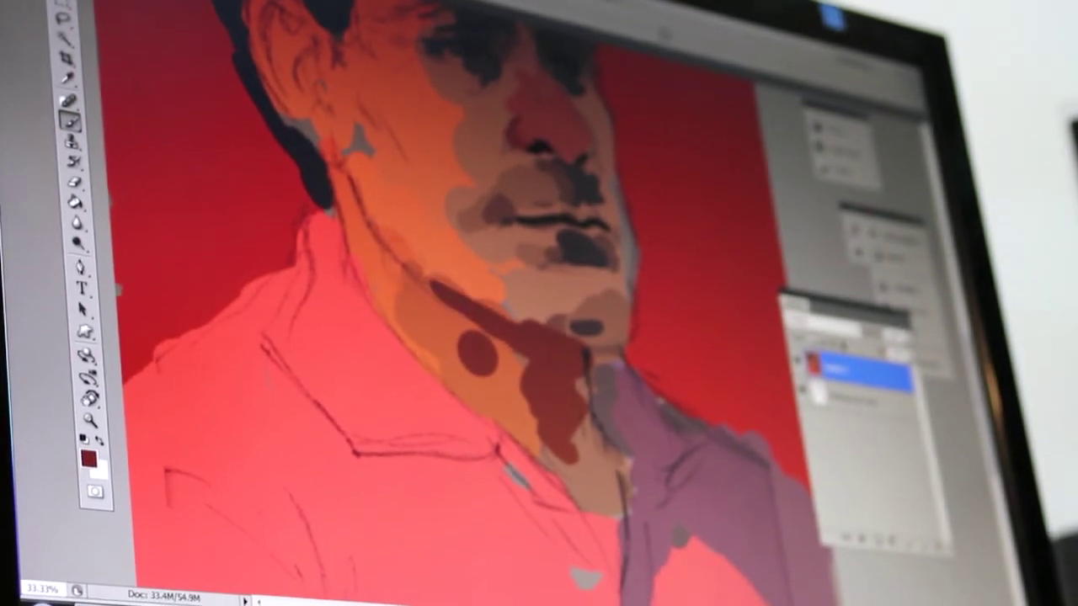